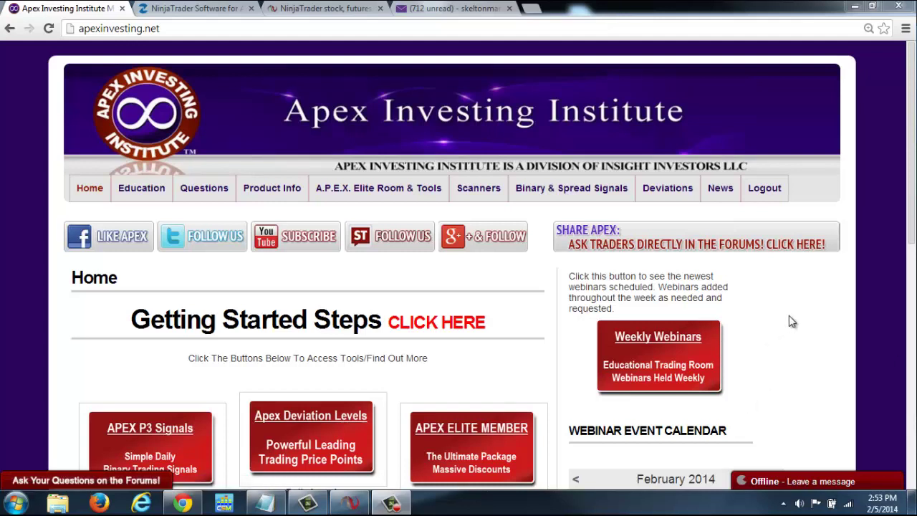
Go to the Get Free Forex Data page via Binary & Spread Signals and scroll down its IQFeed instructions
mouse_move(555, 197)
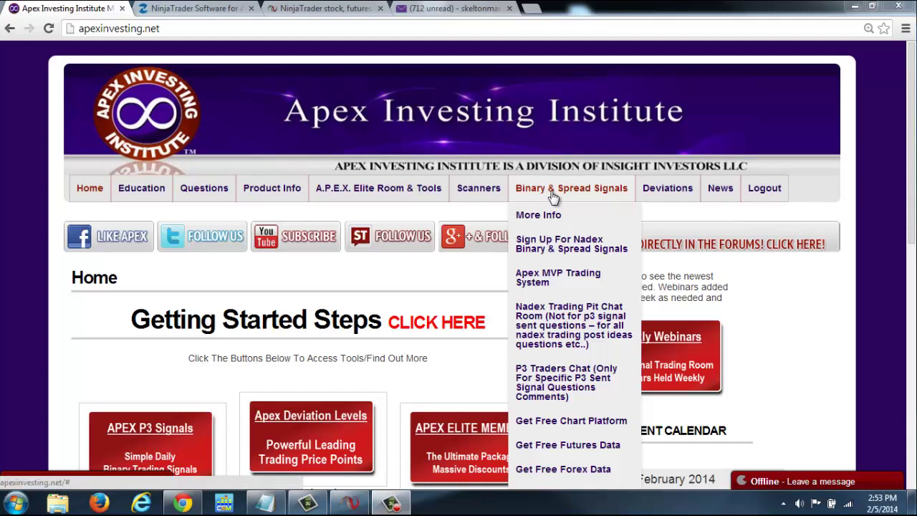
click(555, 473)
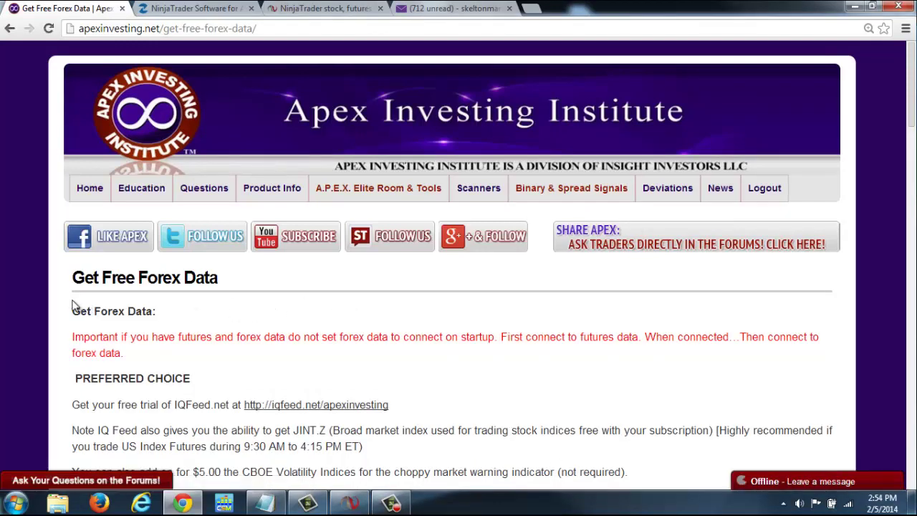
scroll(31, 305, down, 3)
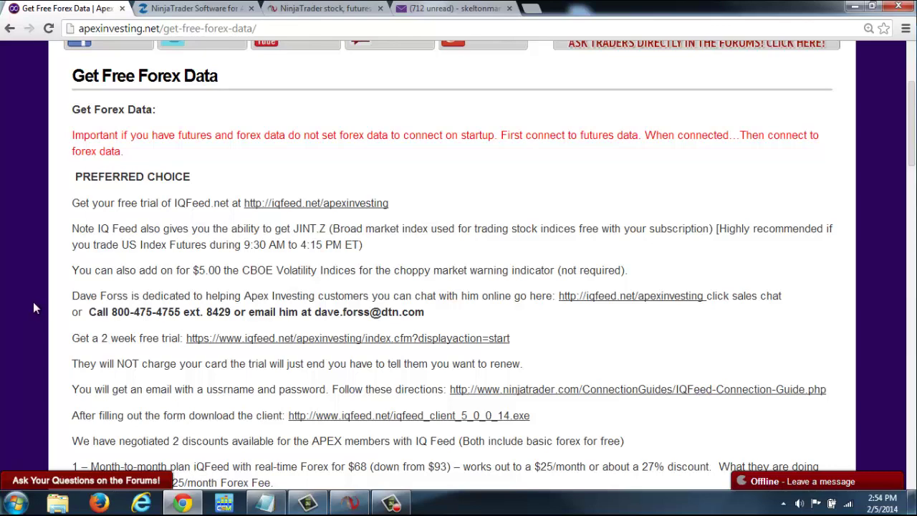
Scroll to the 'Alternative Forex Data feed – Free' section and read its steps for the FXCM NinjaTrader link
scroll(18, 309, down, 5)
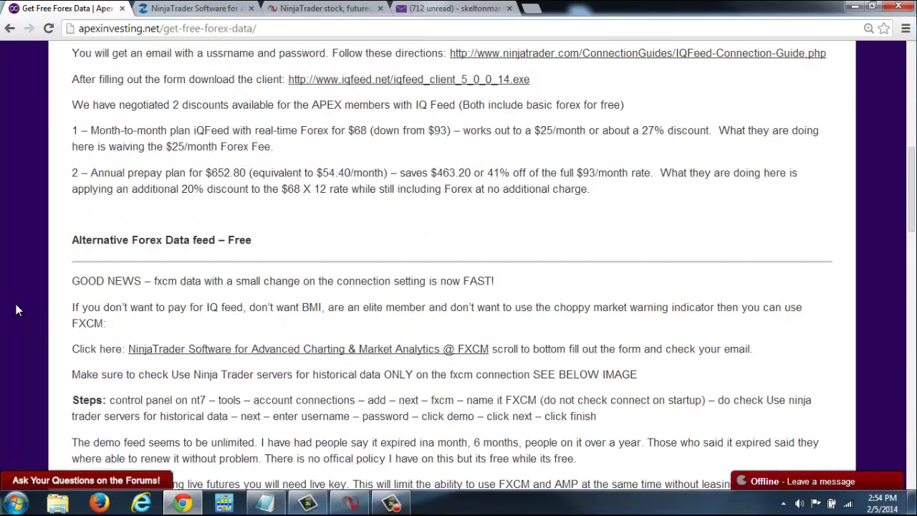
scroll(17, 309, down, 1)
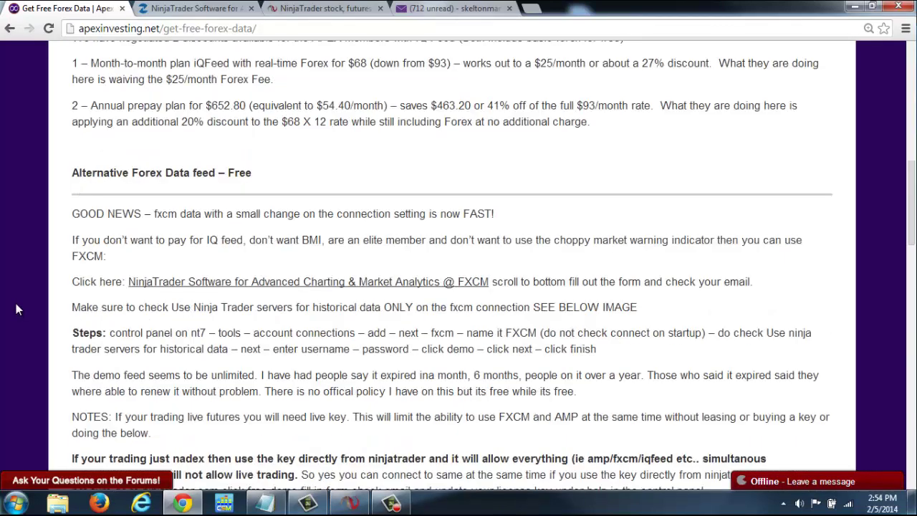
scroll(17, 309, down, 1)
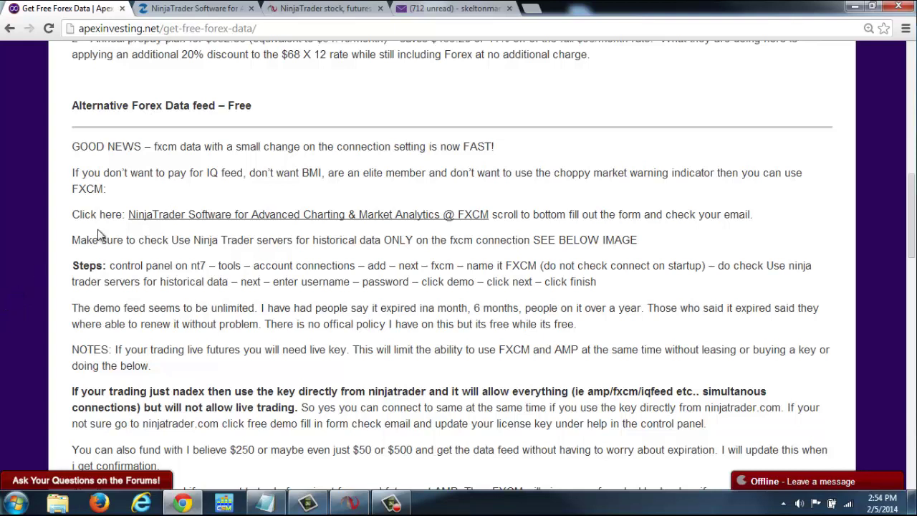
scroll(31, 258, up, 4)
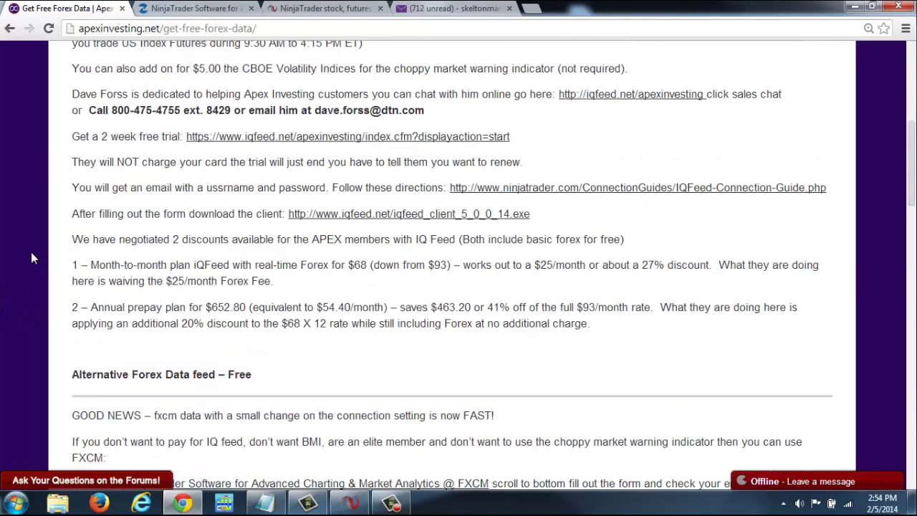
scroll(32, 258, up, 1)
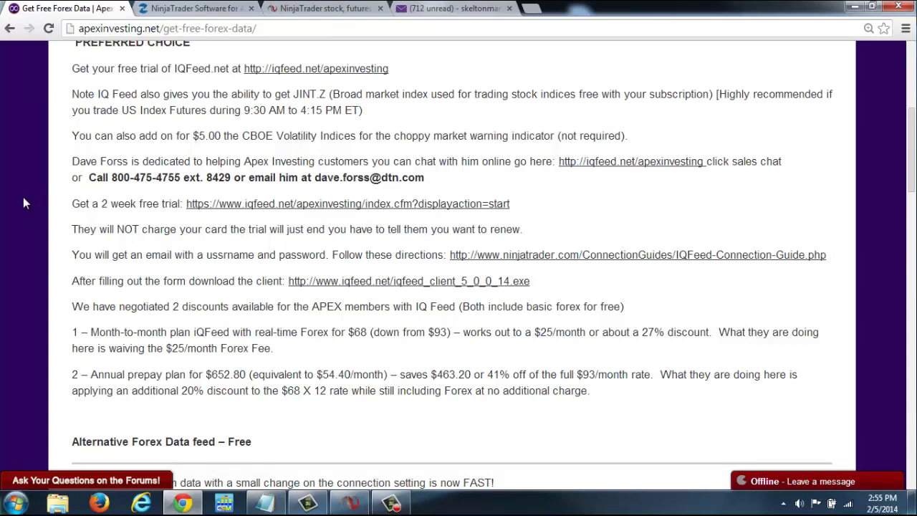
scroll(24, 205, down, 3)
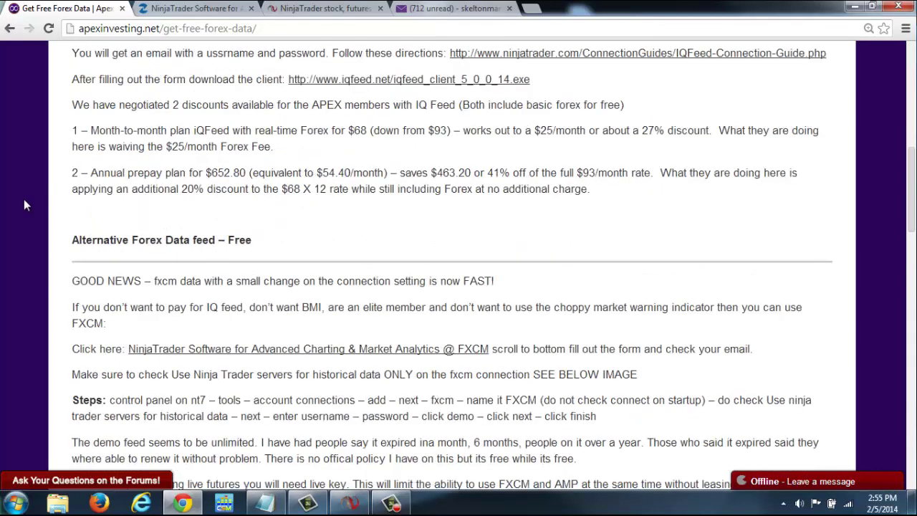
scroll(24, 206, down, 2)
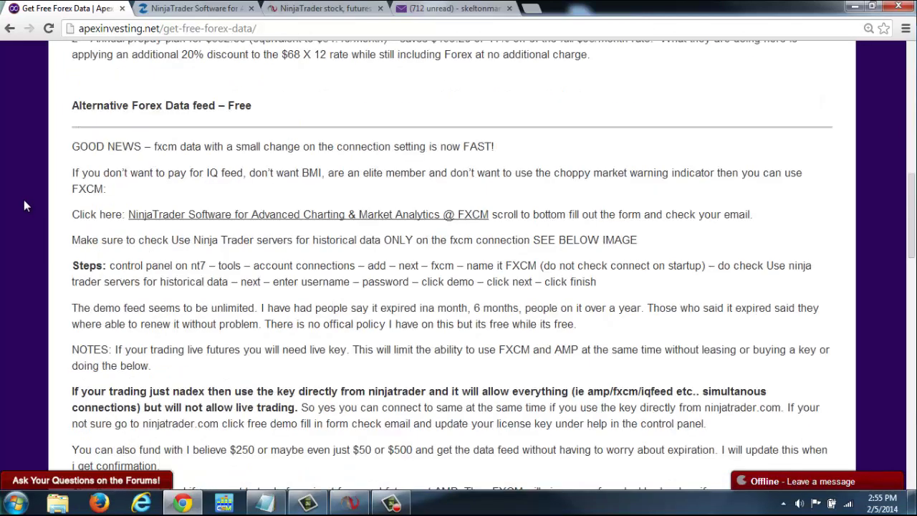
scroll(23, 206, down, 1)
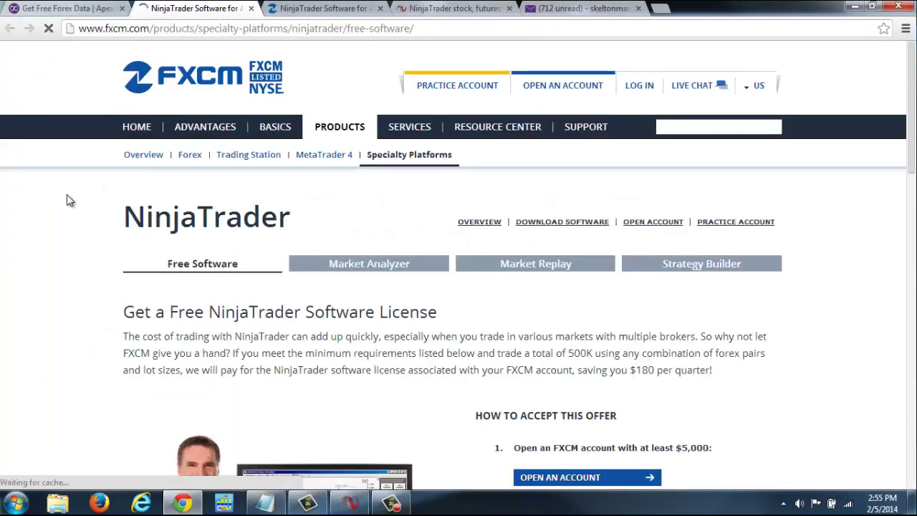
Review the Free NinjaTrader Practice Account form and the FXCM demo email, then bring up NinjaTrader's Control Center
scroll(67, 195, down, 2)
scroll(66, 195, down, 1)
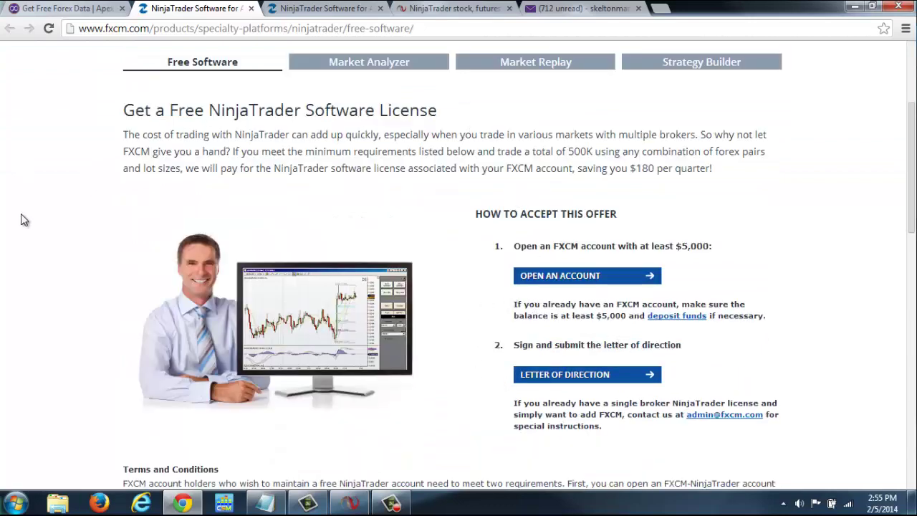
scroll(36, 216, down, 2)
scroll(36, 216, down, 4)
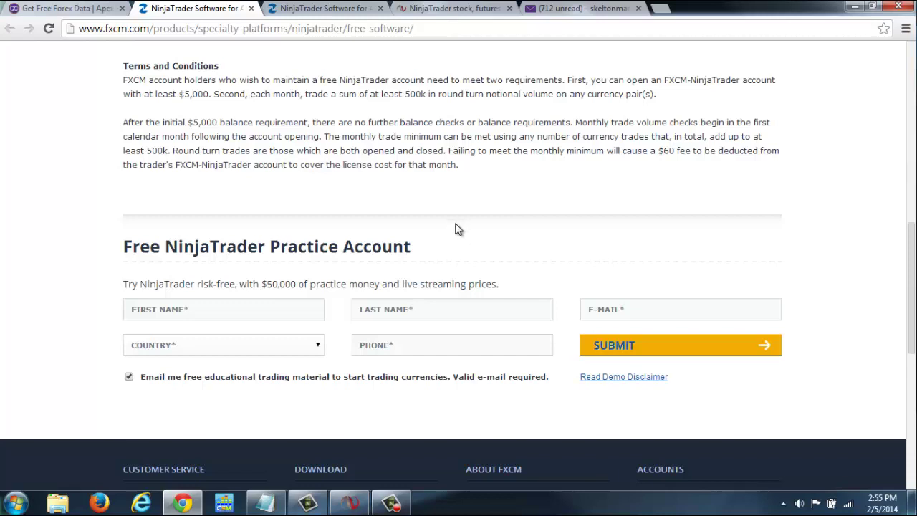
click(546, 9)
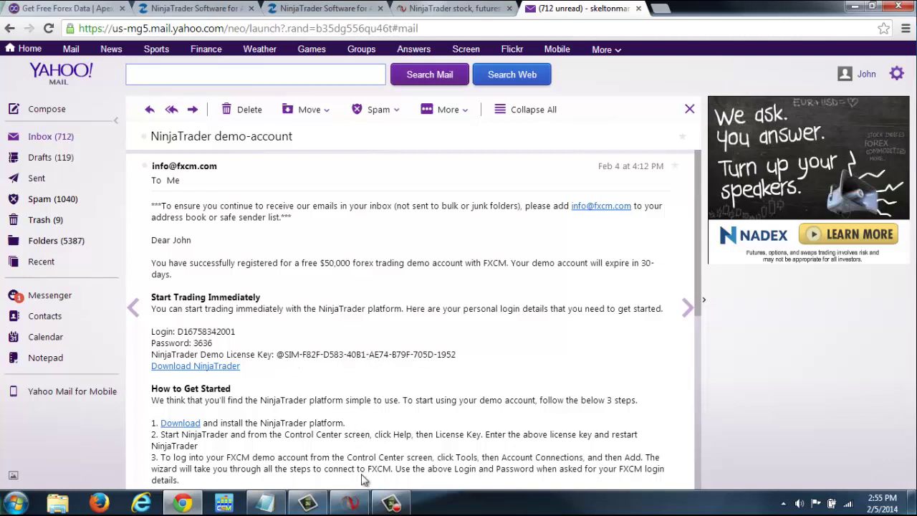
click(351, 504)
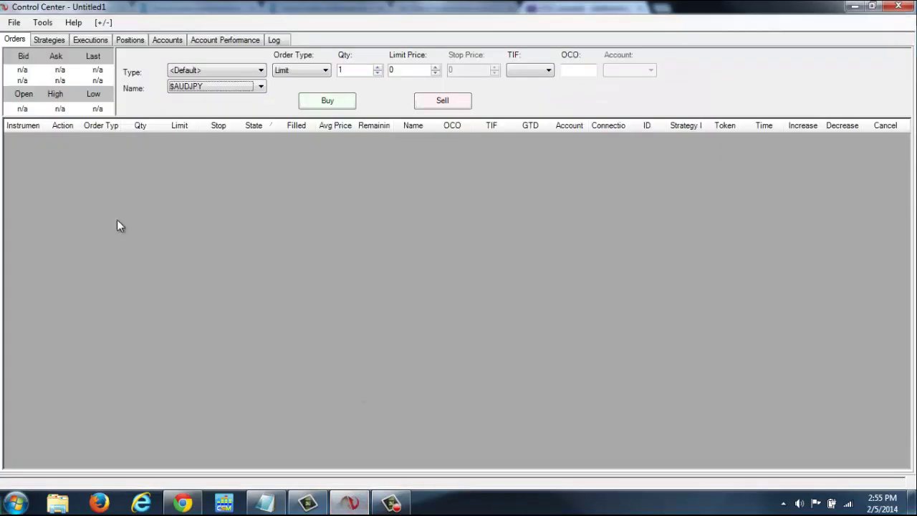
click(75, 27)
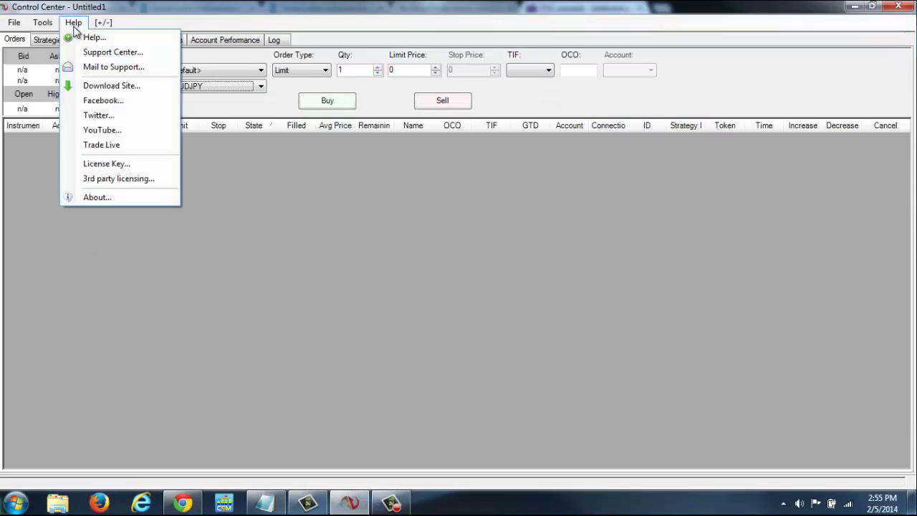
click(107, 163)
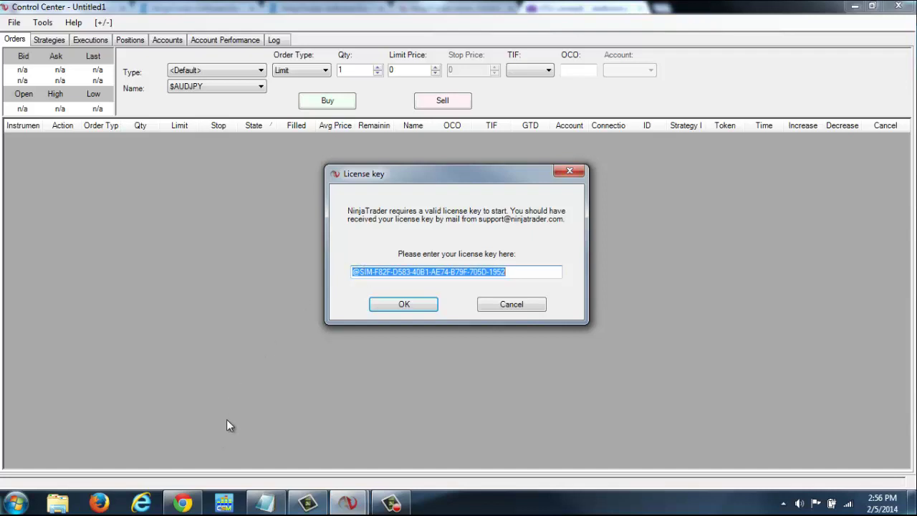
click(182, 503)
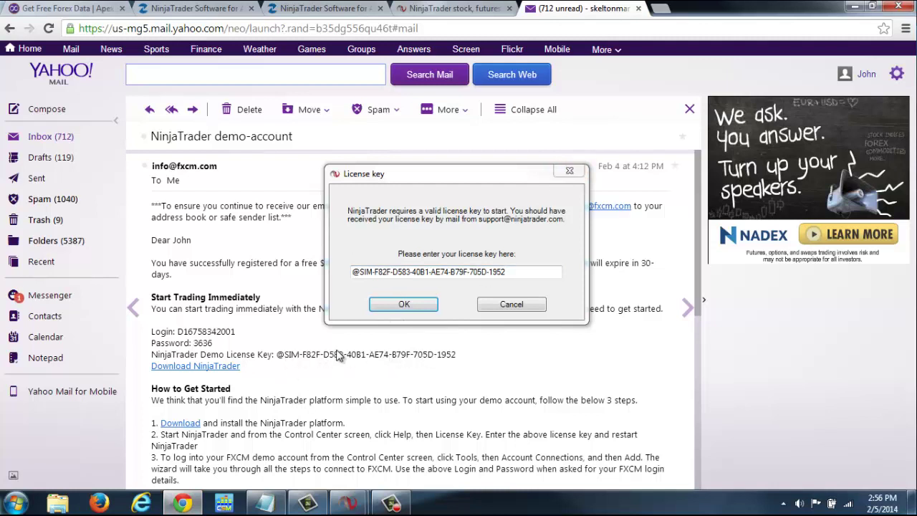
click(570, 172)
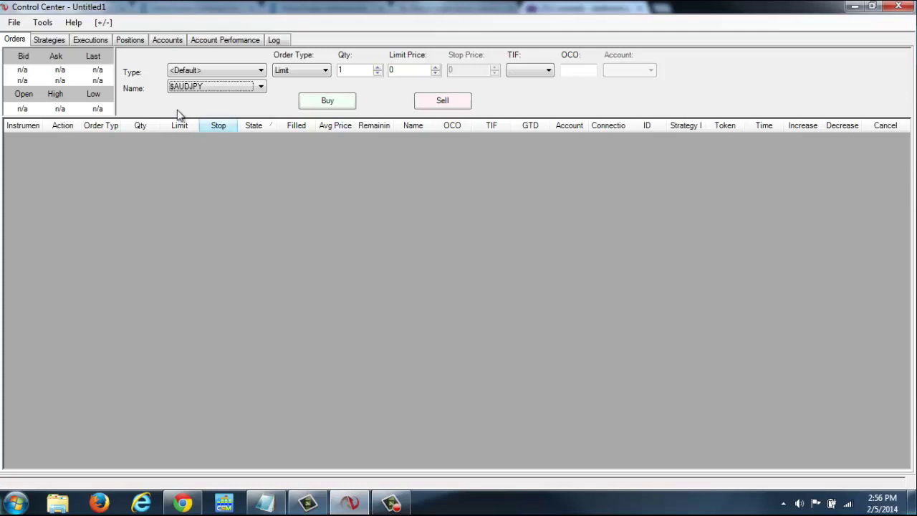
Add a new connection from Tools > Account Connections to launch the Connection Options wizard
click(41, 24)
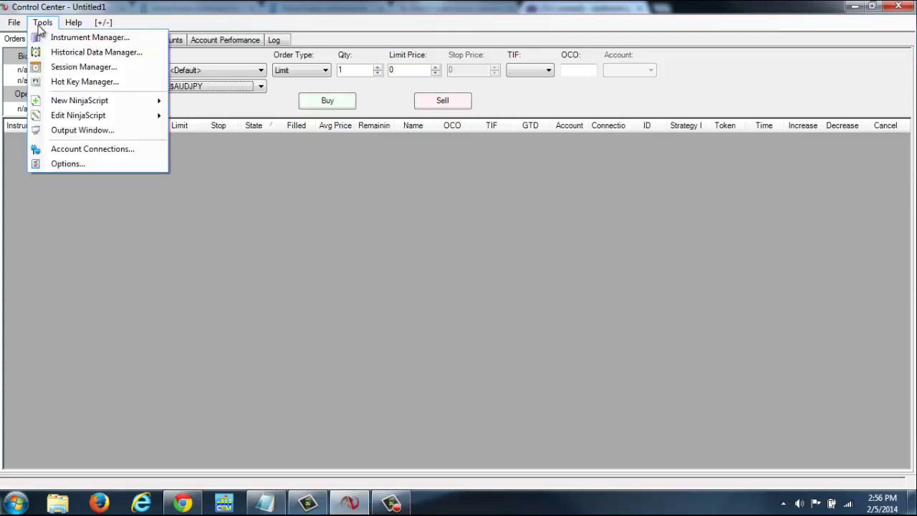
click(88, 151)
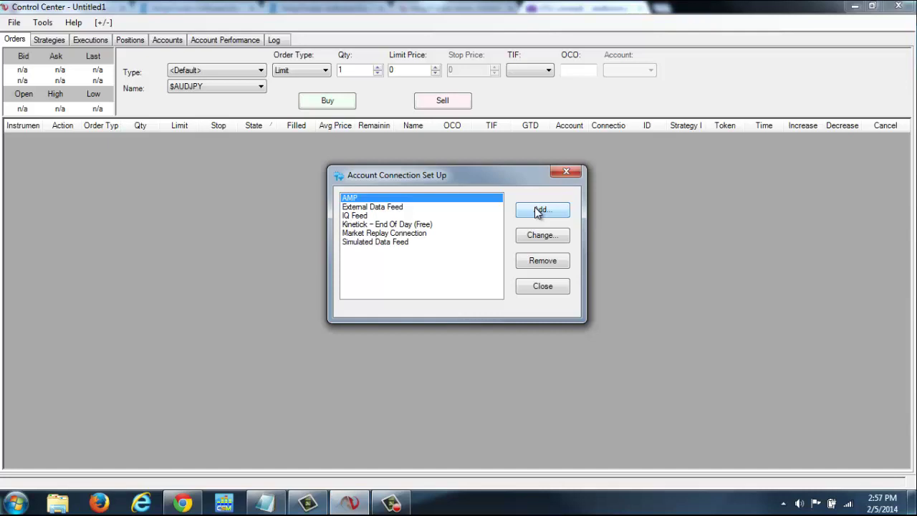
click(537, 210)
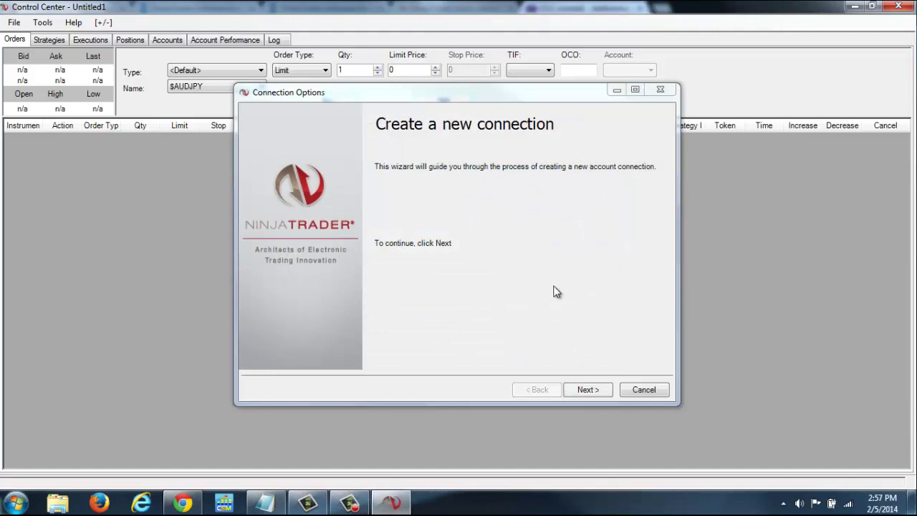
Name the new connection FXCM, pick FXCM as provider, and advance to the account details page
click(587, 390)
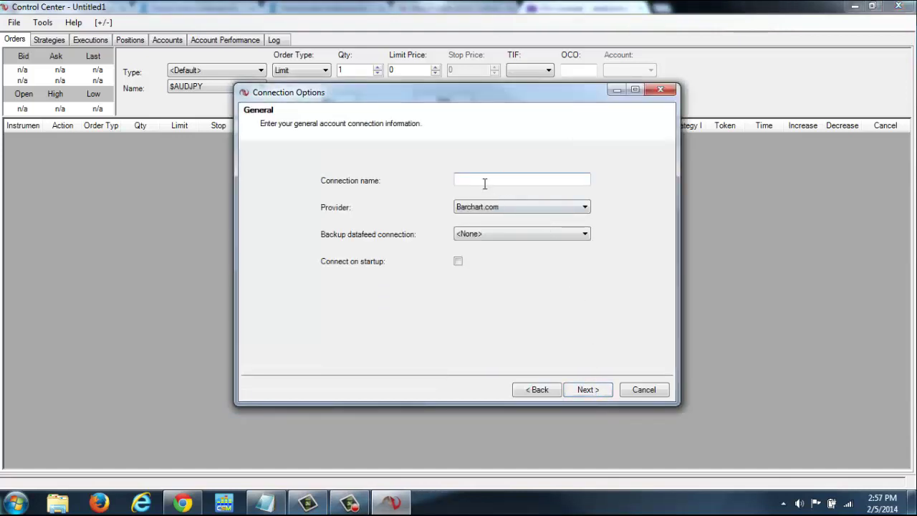
text(FXCM)
click(585, 207)
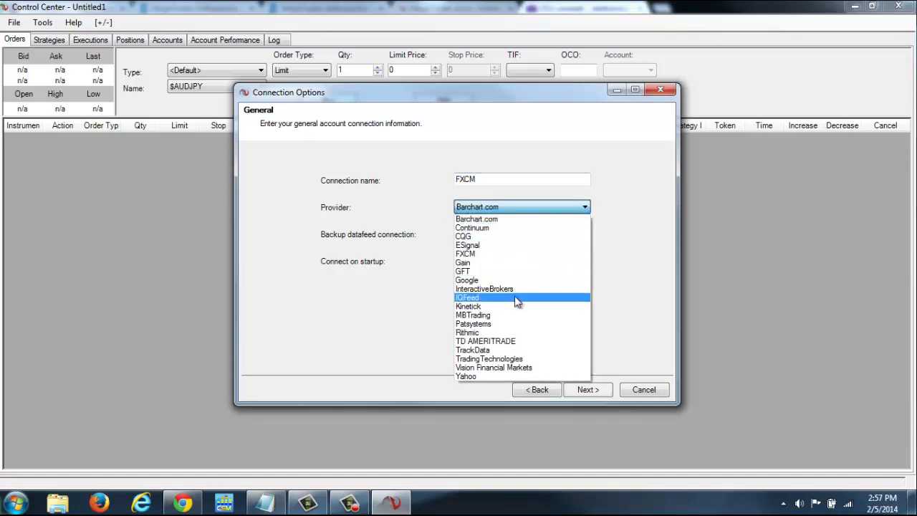
click(480, 259)
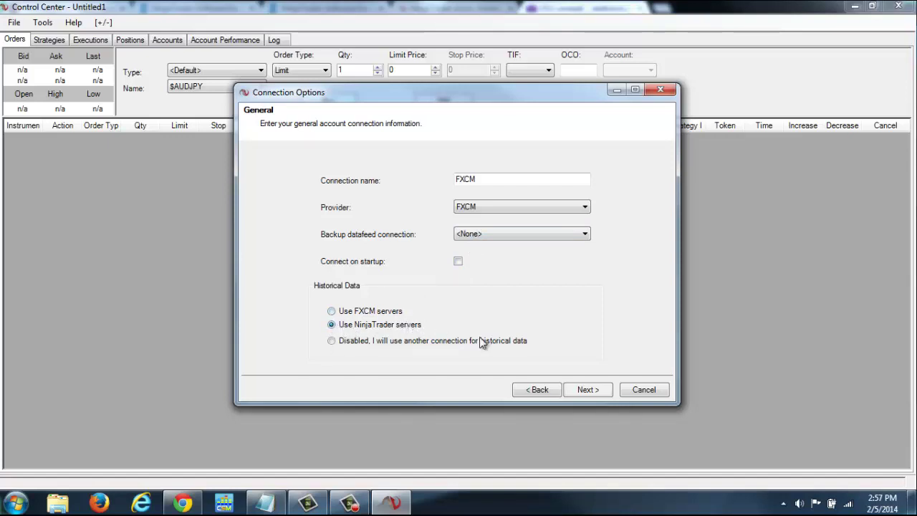
click(589, 389)
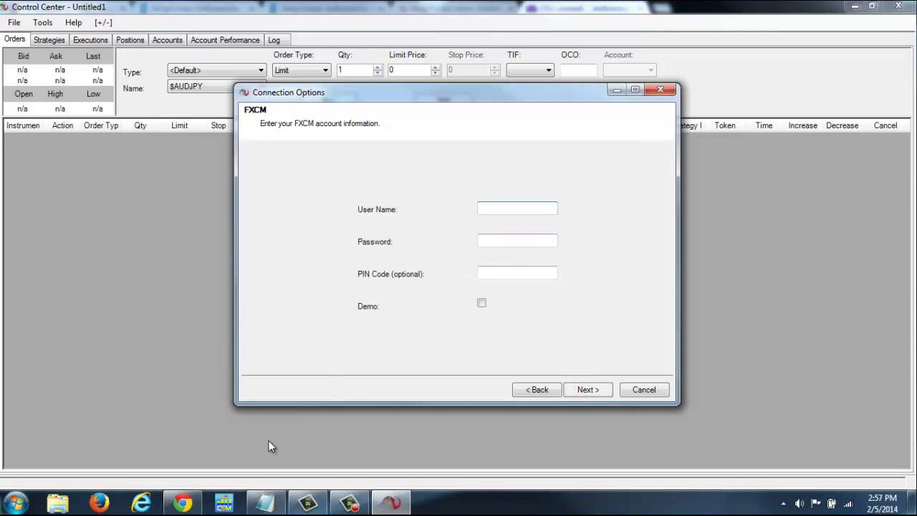
Copy the demo login number from the FXCM email into the User Name field
click(182, 503)
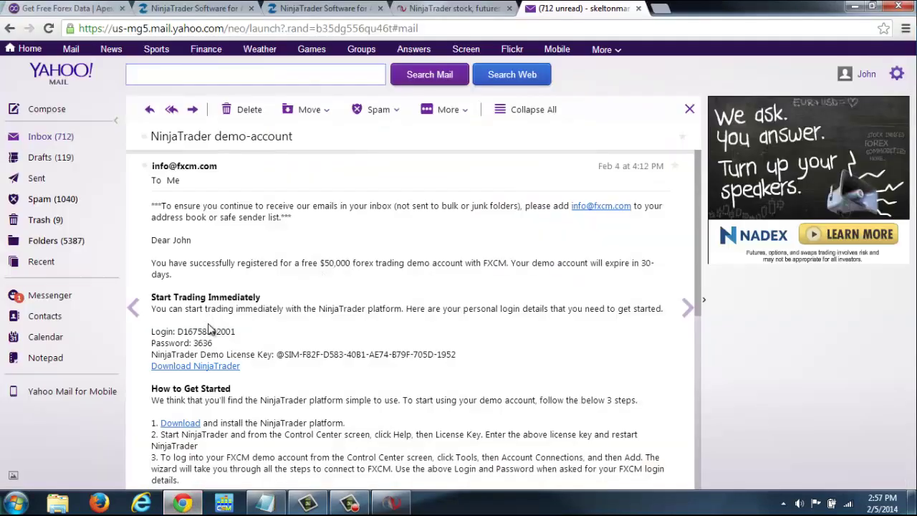
drag(179, 333, 239, 335)
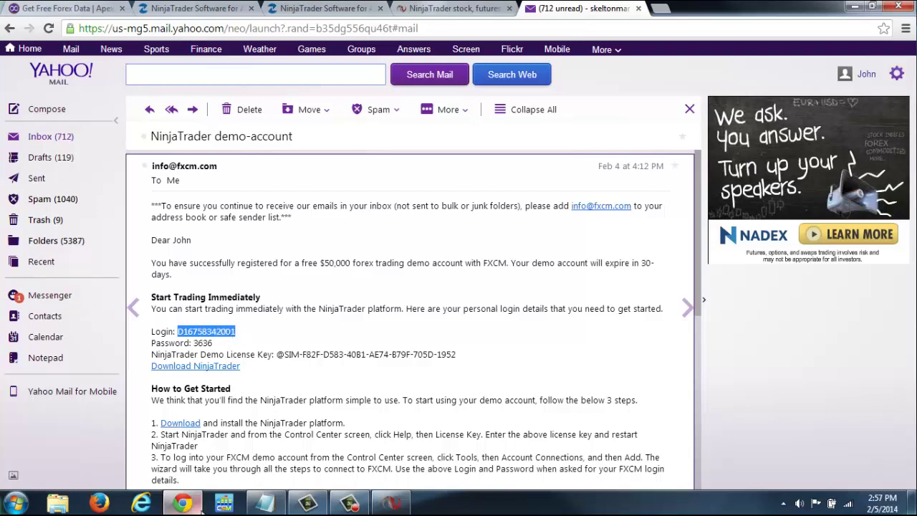
click(391, 503)
click(501, 209)
key(ctrl+v)
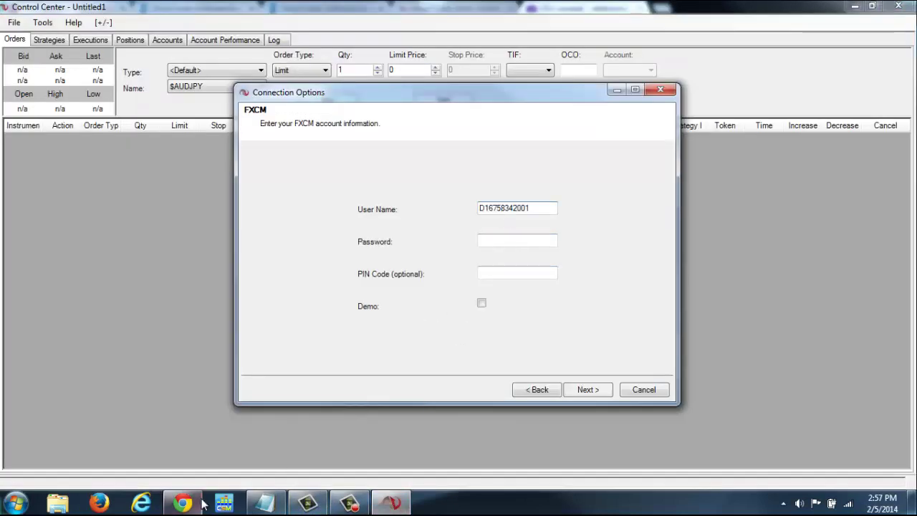
Copy the demo password from the email into the Password field, correcting it by retyping
click(184, 503)
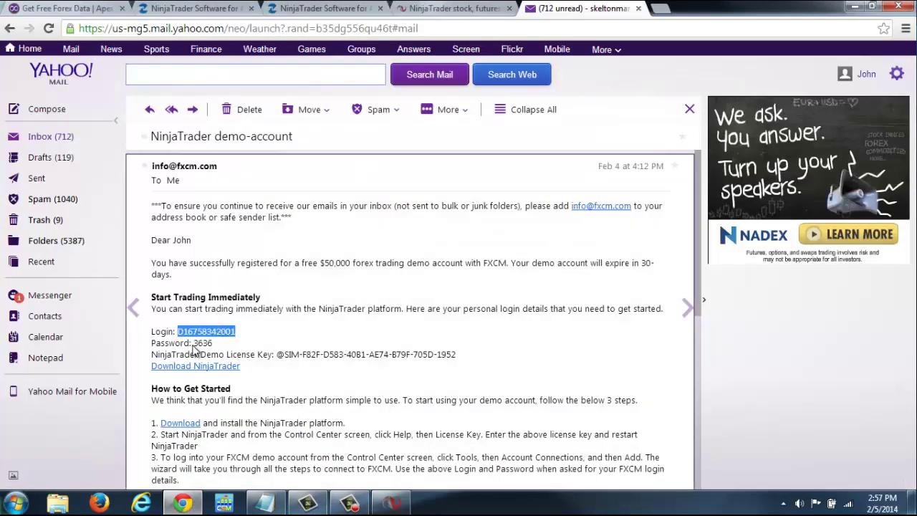
drag(191, 344, 214, 349)
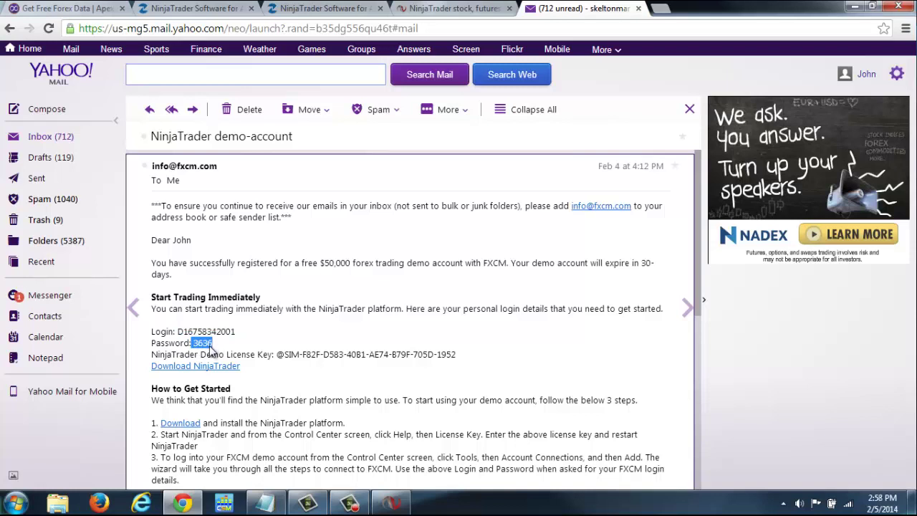
click(380, 506)
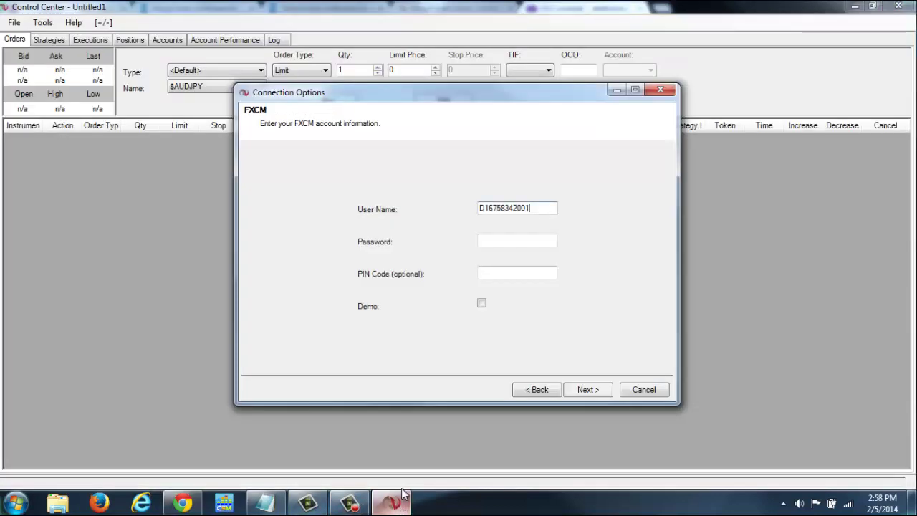
click(489, 241)
key(ctrl+v)
key(BackSpace)
key(BackSpace)
key(BackSpace)
key(BackSpace)
key(BackSpace)
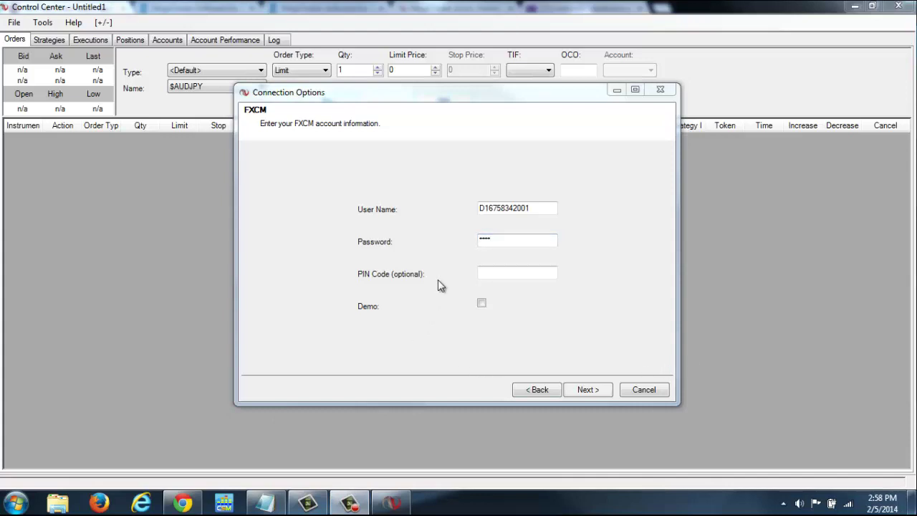
Tick Demo, finish creating the FXCM connection, accept the disclaimer, and close the connection list
click(481, 304)
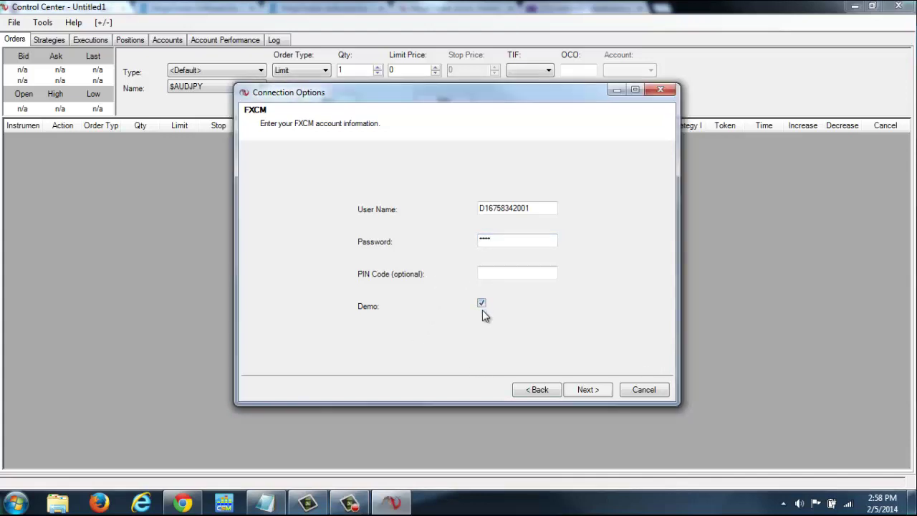
click(587, 393)
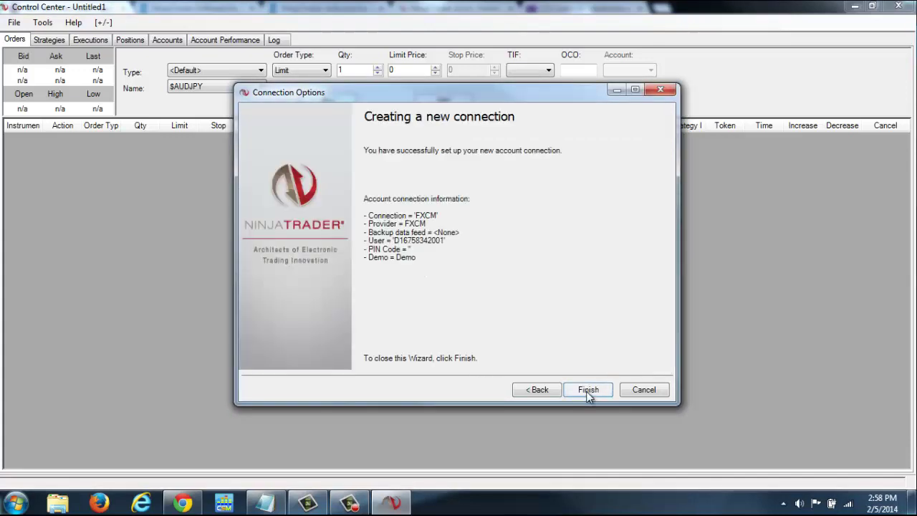
click(587, 392)
click(582, 445)
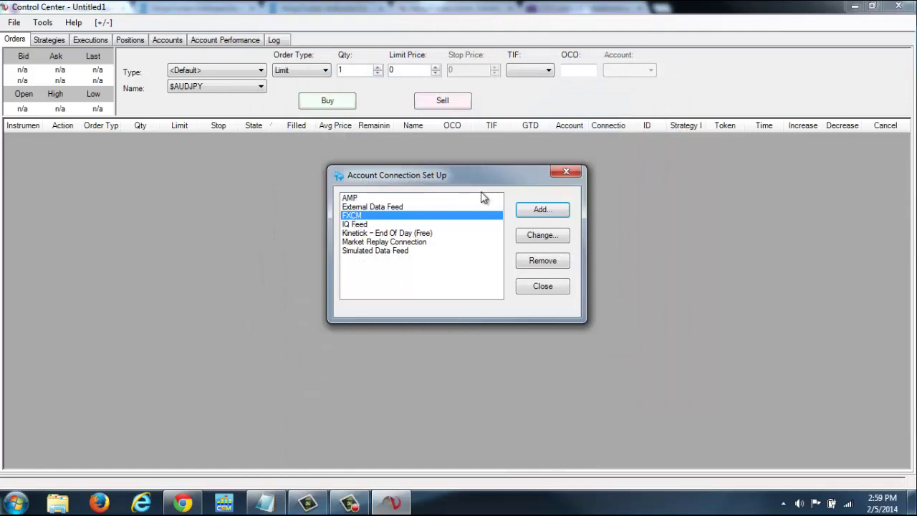
click(567, 172)
Connect NinjaTrader to the FXCM data feed from the File menu
click(14, 23)
mouse_move(137, 72)
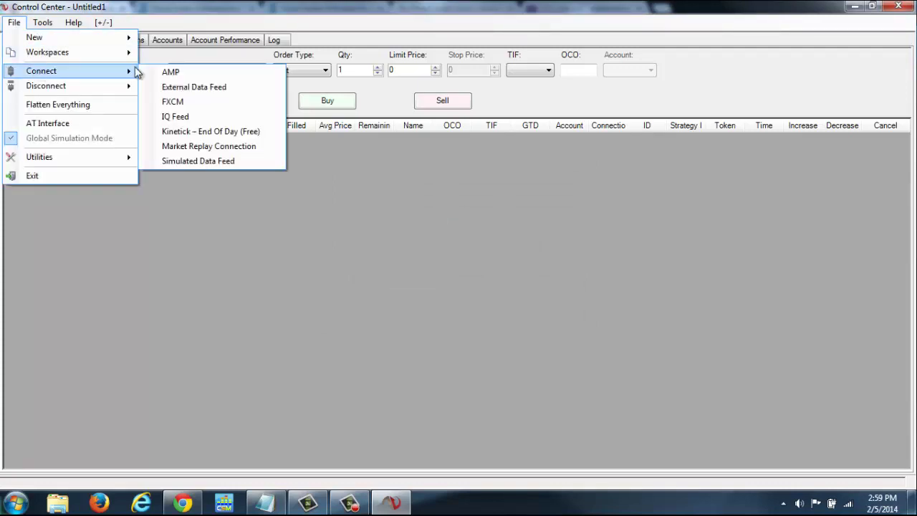
click(176, 102)
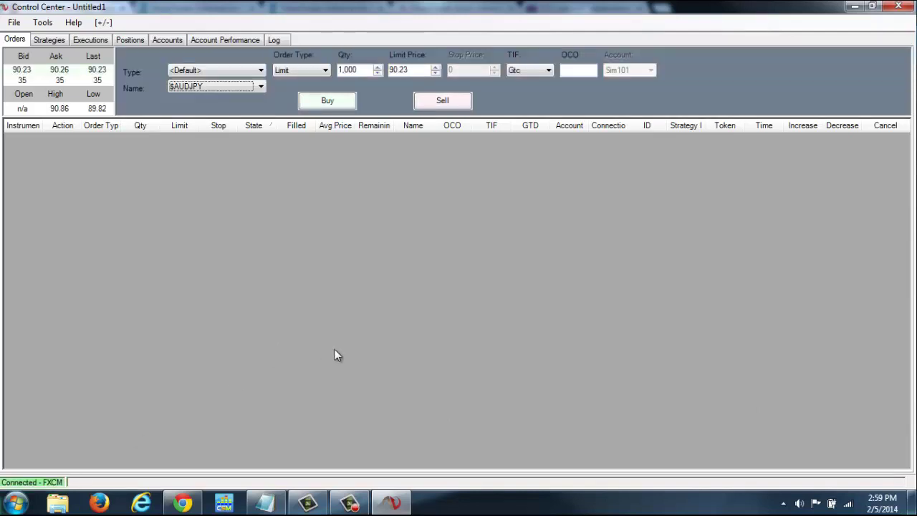
Create a new $USDJPY chart at 10 Min using the APEX Deviations Stop Loss template
click(13, 24)
mouse_move(35, 37)
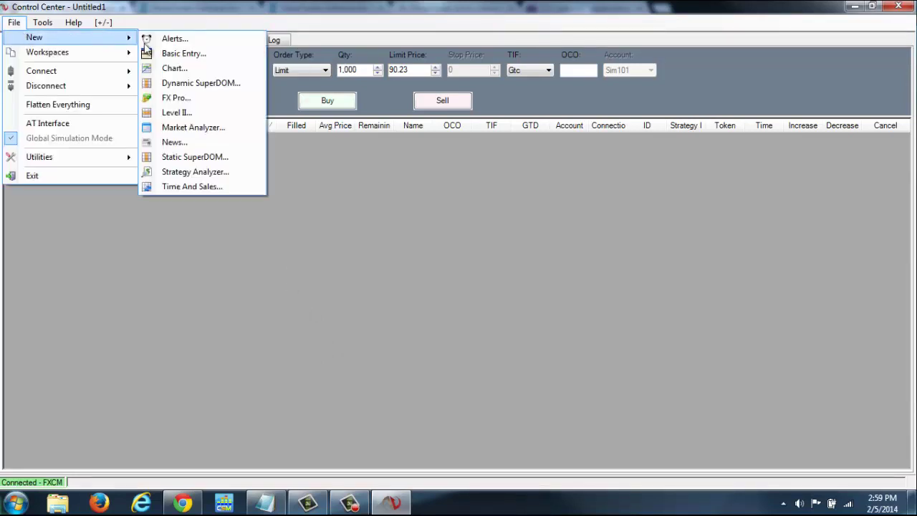
click(178, 68)
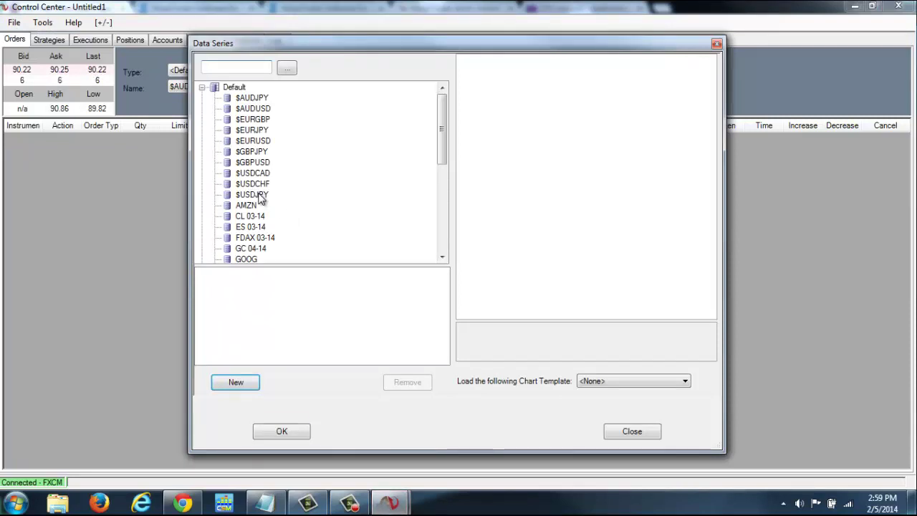
double_click(254, 195)
click(628, 91)
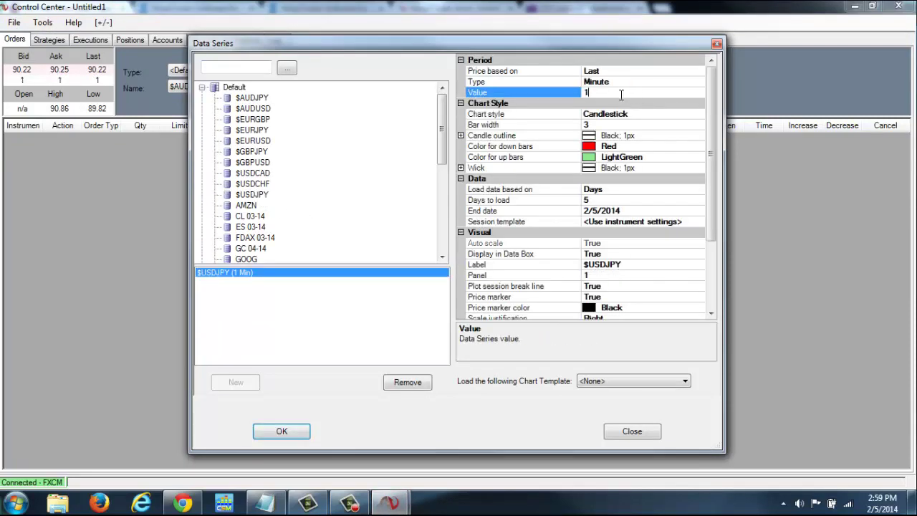
text(0)
click(685, 380)
click(645, 399)
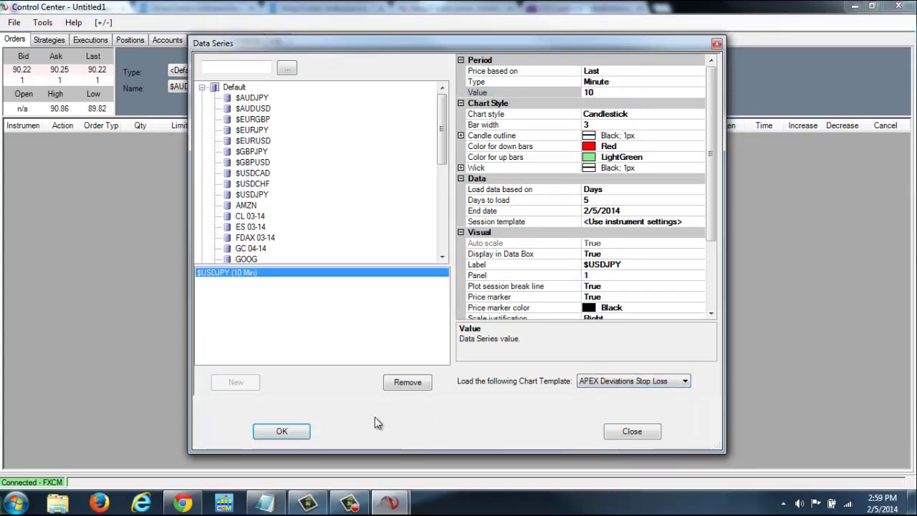
click(294, 431)
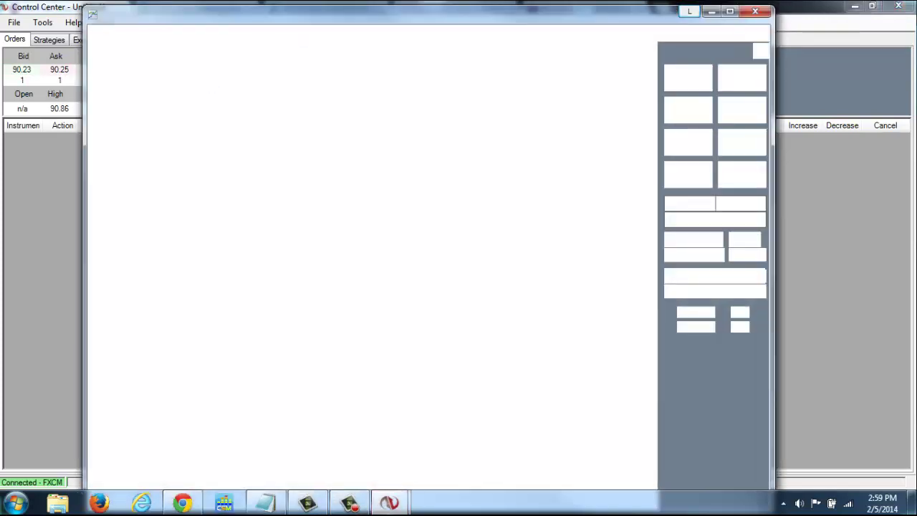